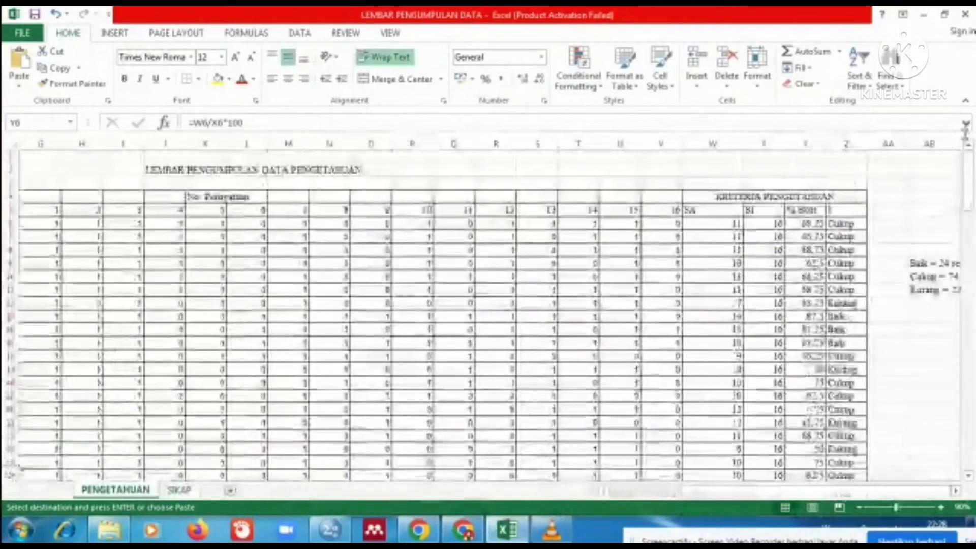
Copy the % Skor values in cells Y6 to Y125 of the PENGETAHUAN sheet
{"action": "left_click", "coordinate": [819, 223]}
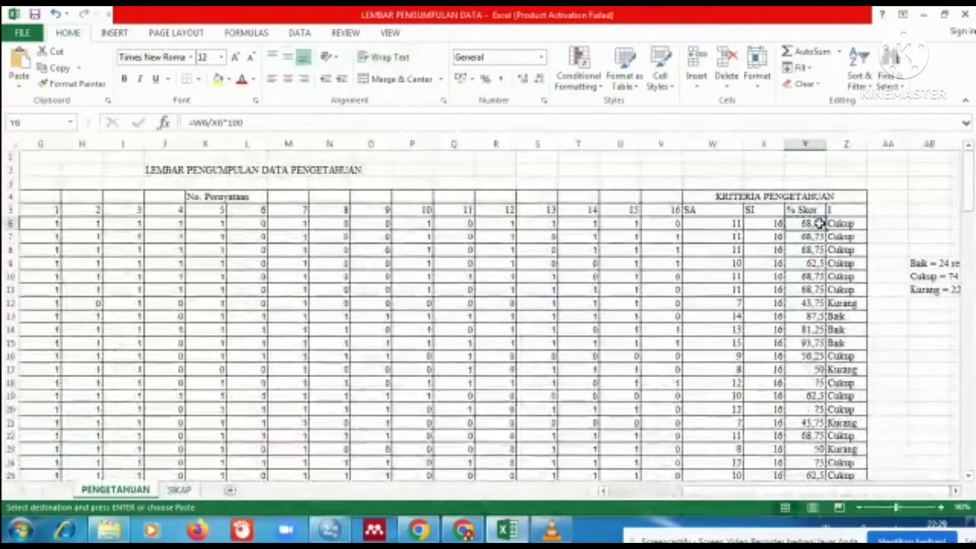
{"action": "left_click", "coordinate": [815, 253]}
{"action": "left_click_drag", "start_coordinate": [815, 224], "coordinate": [813, 457]}
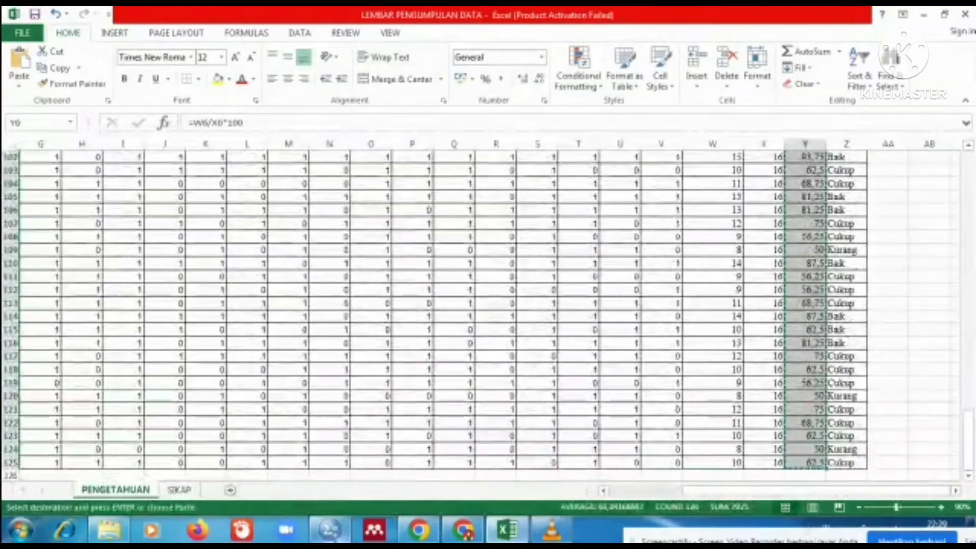
Switch to the SPSS Data Editor, delete the existing variable and paste the copied % Skor values into the first column
{"action": "left_click", "coordinate": [329, 530]}
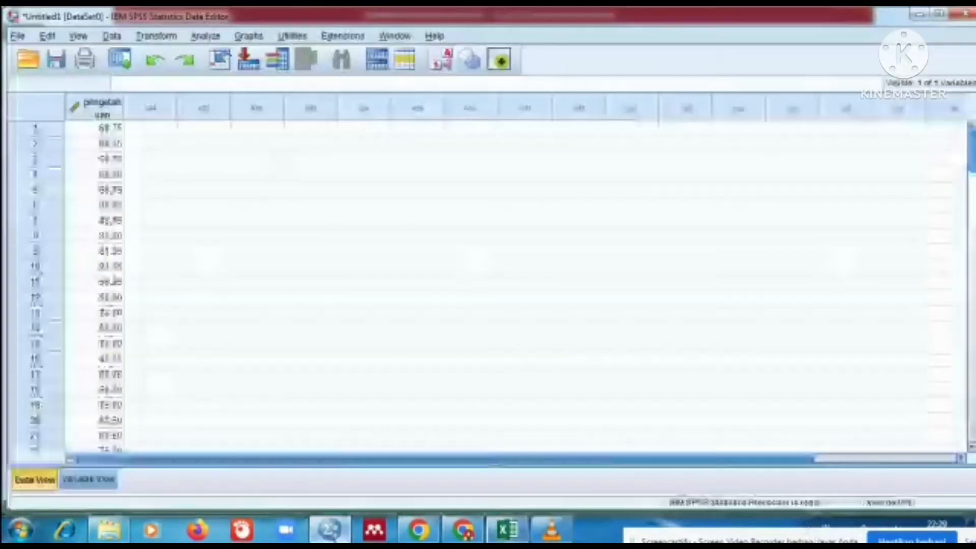
{"action": "left_click", "coordinate": [101, 107]}
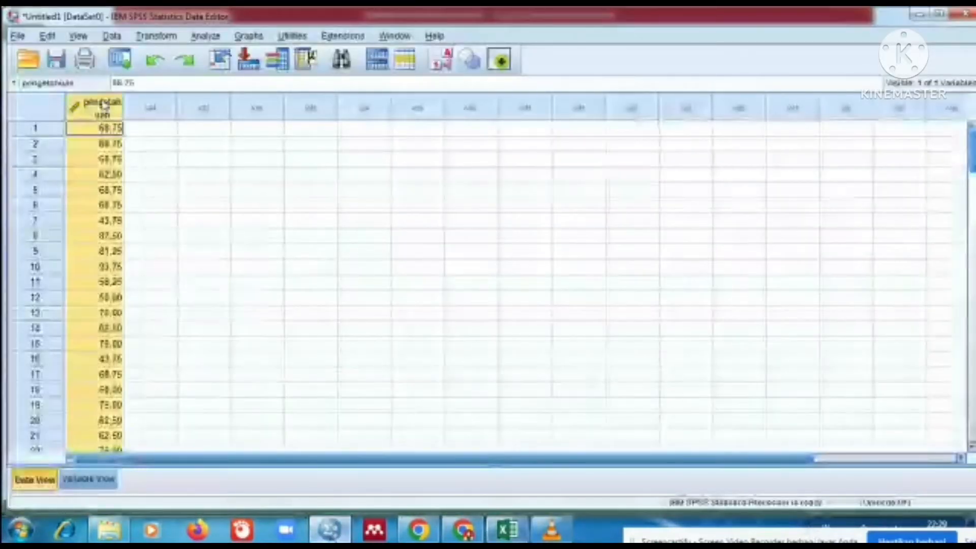
{"action": "key", "text": "Delete"}
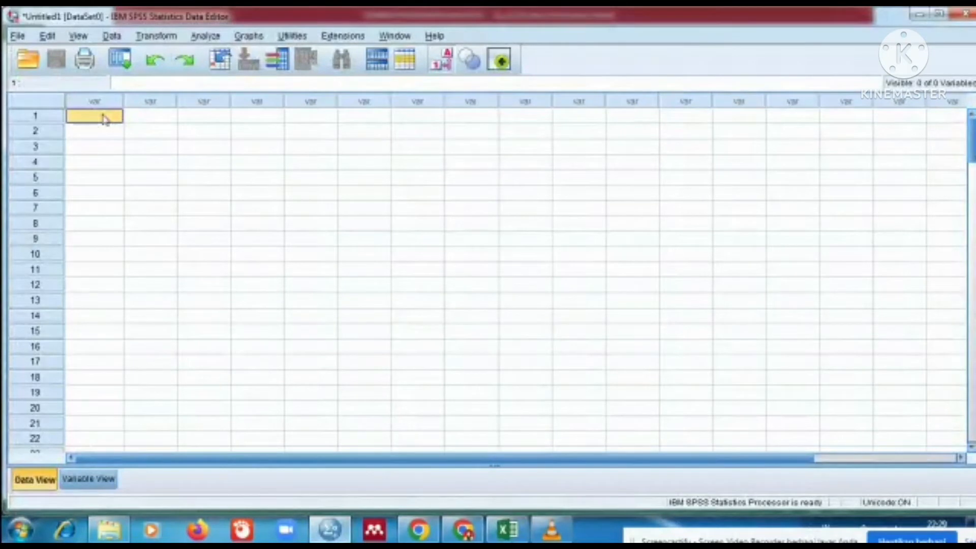
{"action": "key", "text": "ctrl+v"}
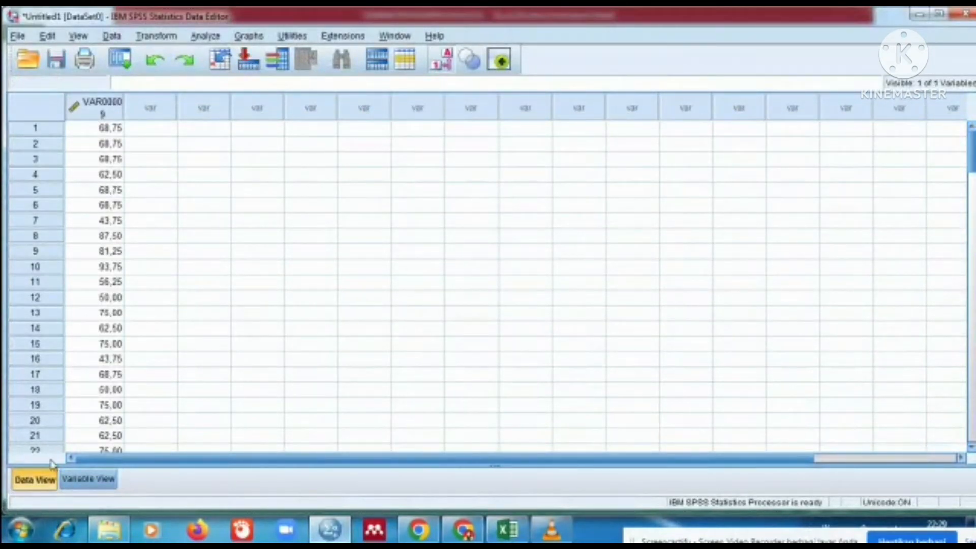
Define the pasted variable with the name pengetahuan, the label pengetahuan and the measurement level Scale
{"action": "left_click", "coordinate": [102, 480]}
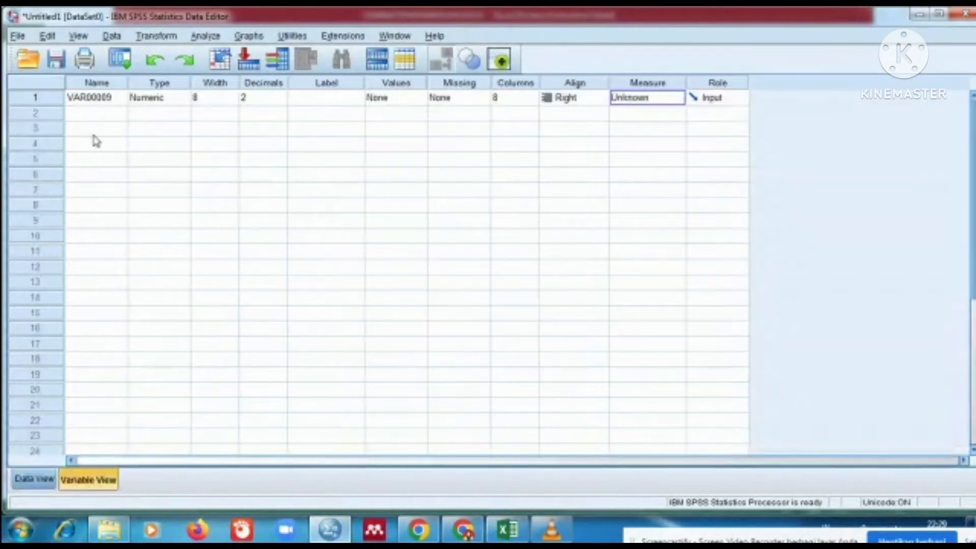
{"action": "left_click", "coordinate": [108, 102]}
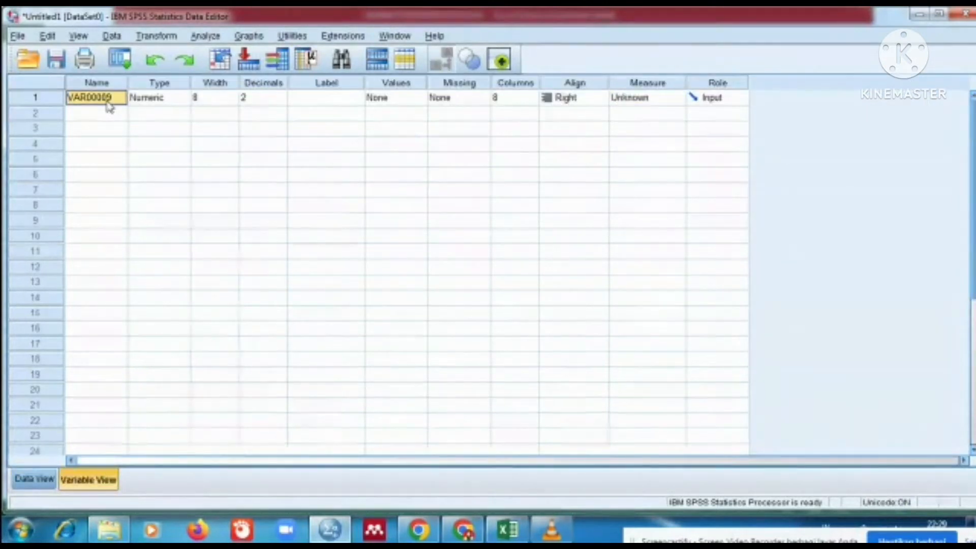
{"action": "type", "text": "pengetahuan"}
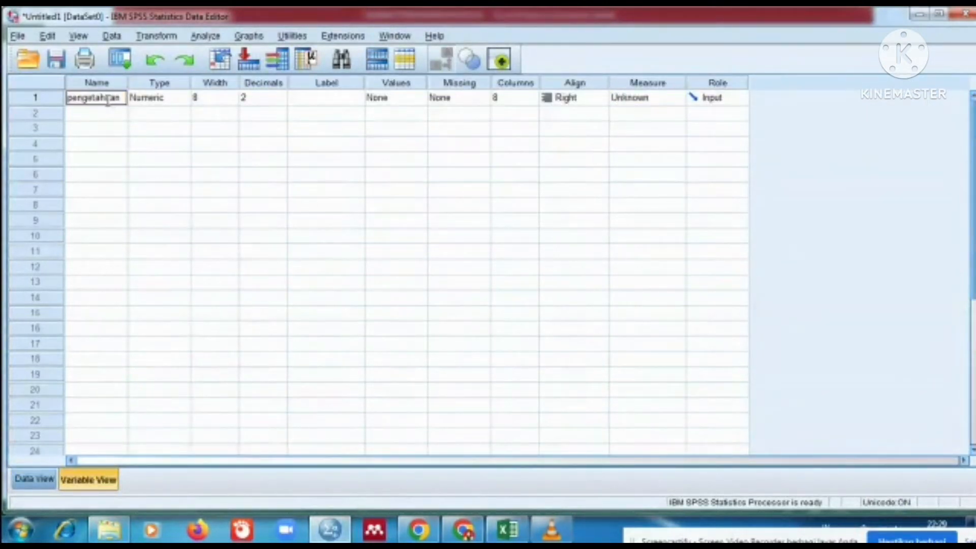
{"action": "left_click", "coordinate": [306, 97]}
{"action": "type", "text": "pengetahuan"}
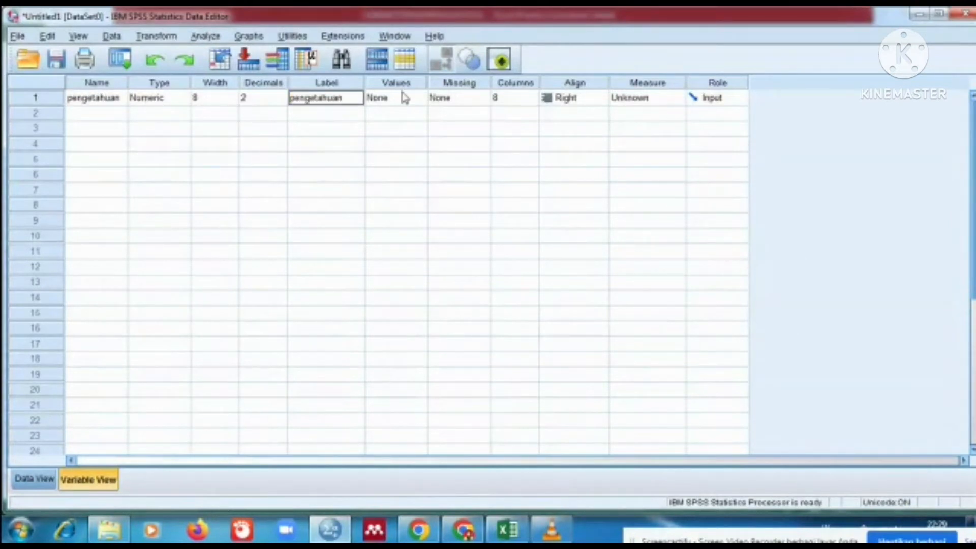
{"action": "left_click", "coordinate": [646, 98]}
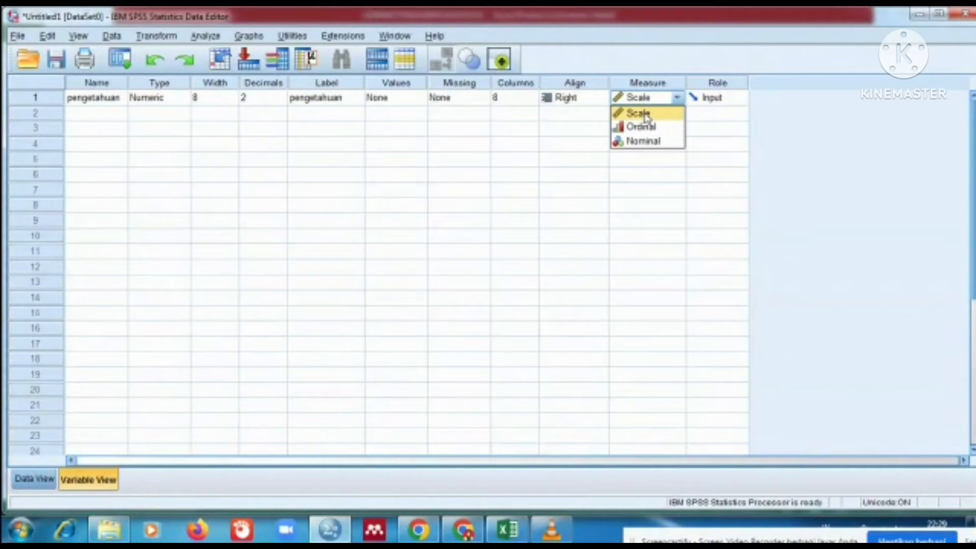
{"action": "left_click", "coordinate": [646, 116]}
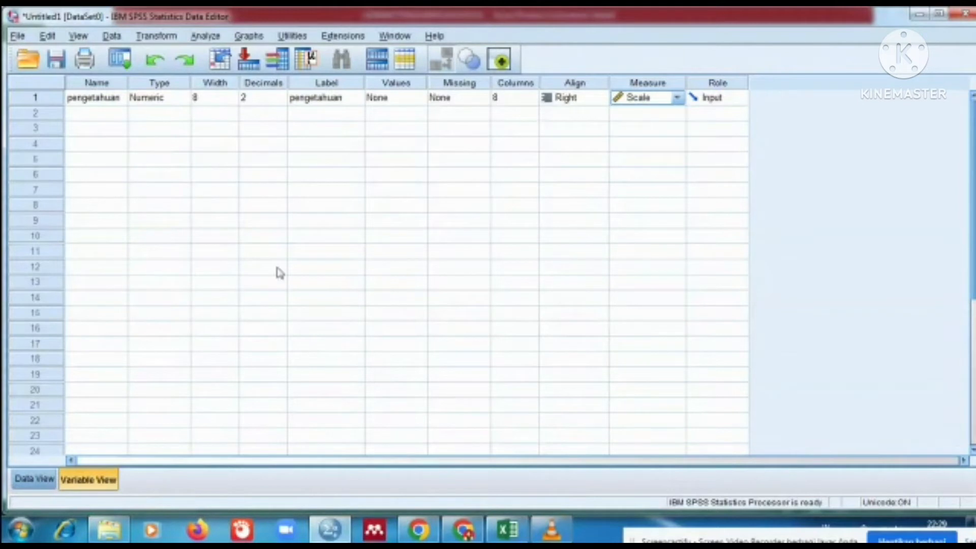
Set up a descriptive Explore analysis with pengetahuan as the dependent variable
{"action": "left_click", "coordinate": [34, 480]}
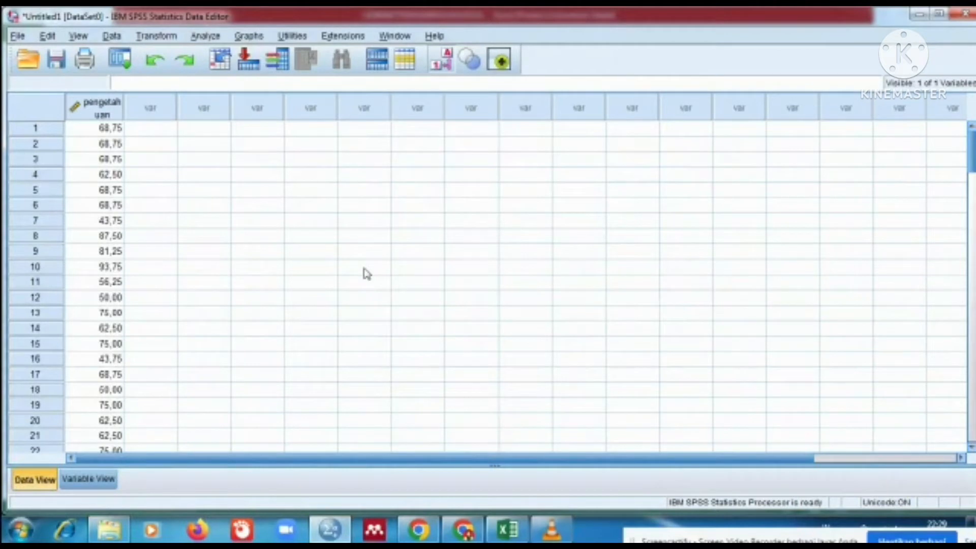
{"action": "left_click", "coordinate": [214, 41]}
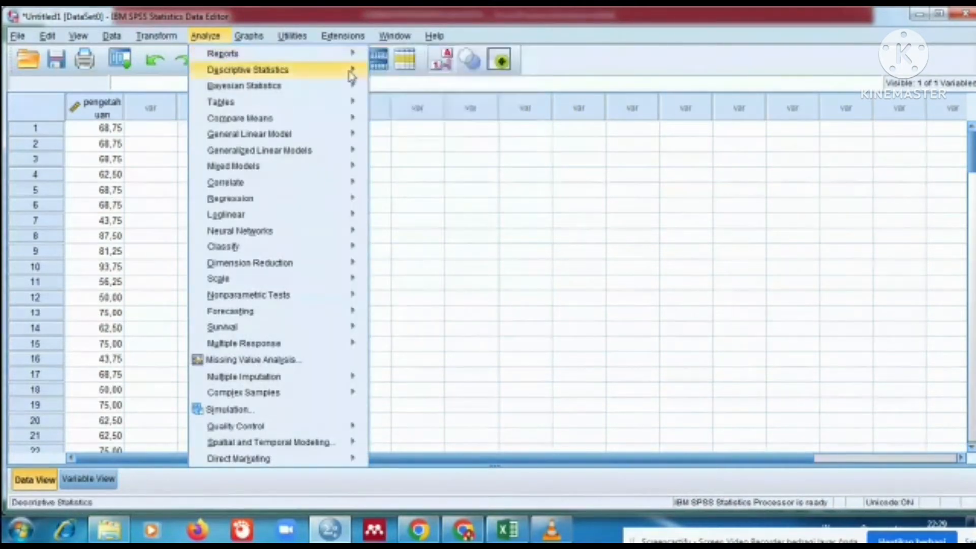
{"action": "mouse_move", "coordinate": [353, 75]}
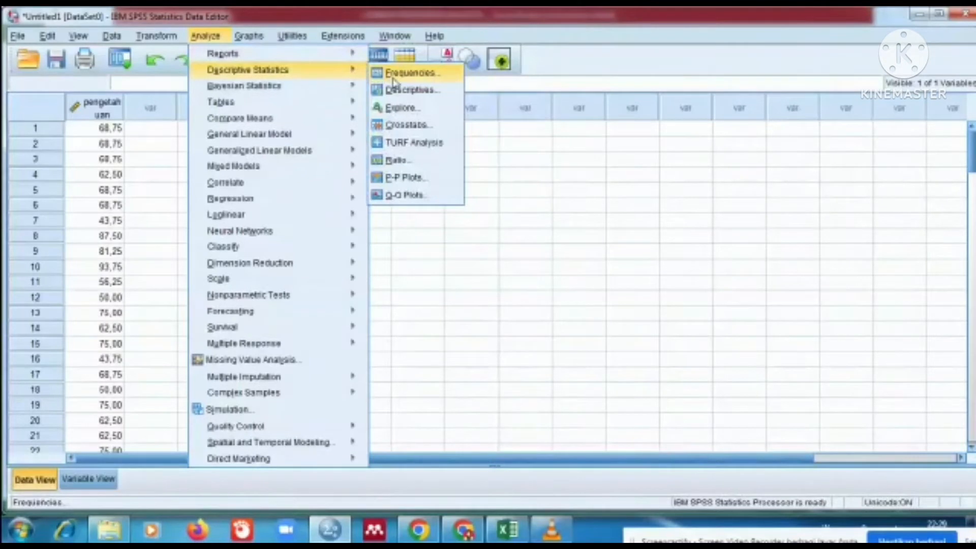
{"action": "left_click", "coordinate": [402, 109]}
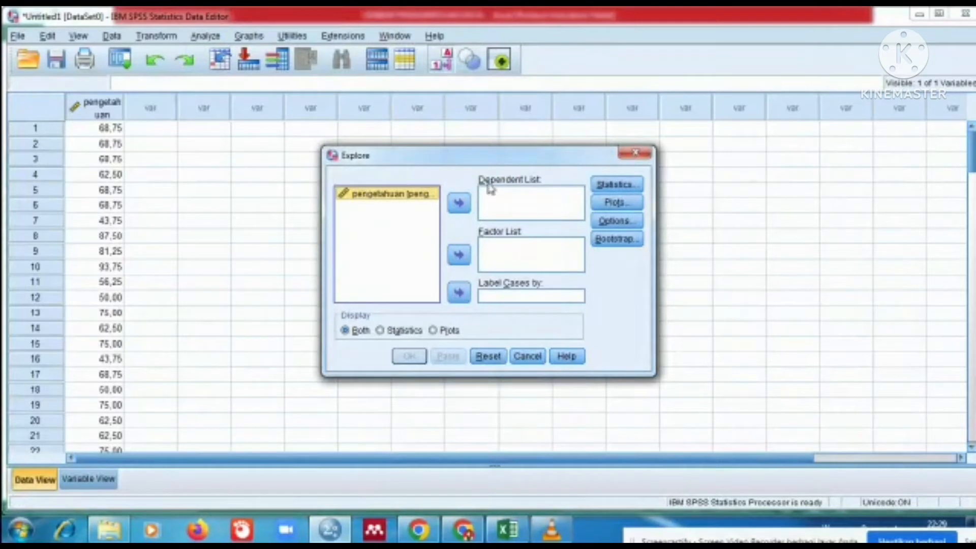
{"action": "left_click", "coordinate": [459, 204]}
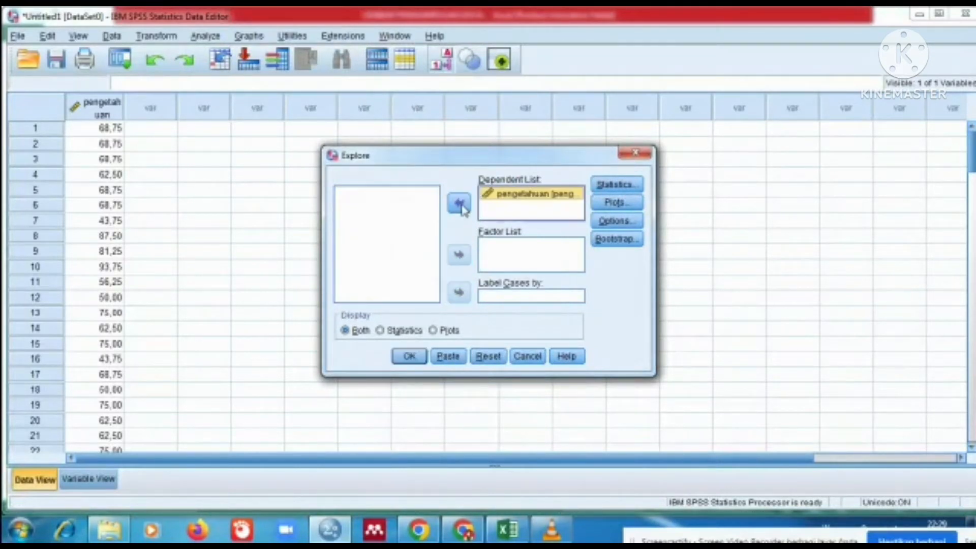
Run the Explore analysis with normality plots with tests enabled and review its output from the beginning
{"action": "left_click", "coordinate": [616, 203]}
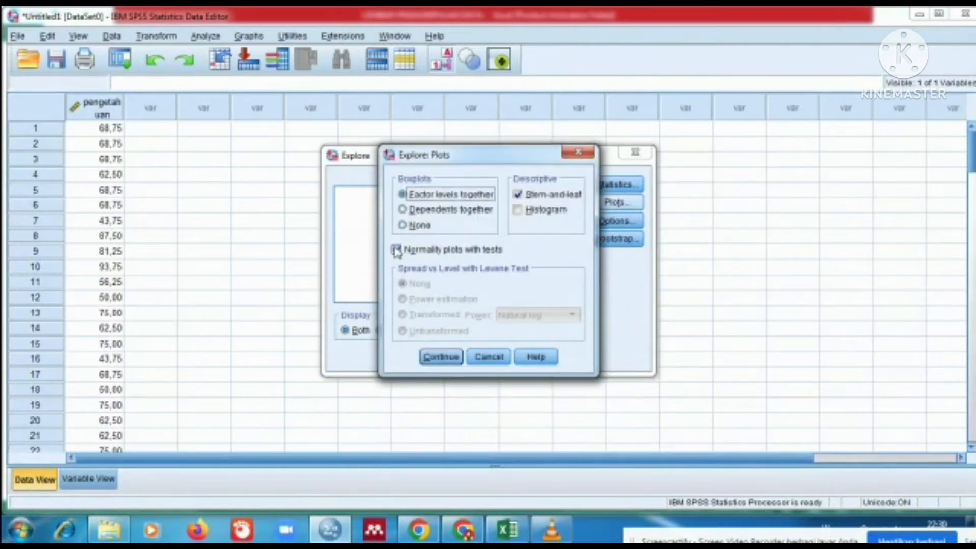
{"action": "left_click", "coordinate": [441, 357]}
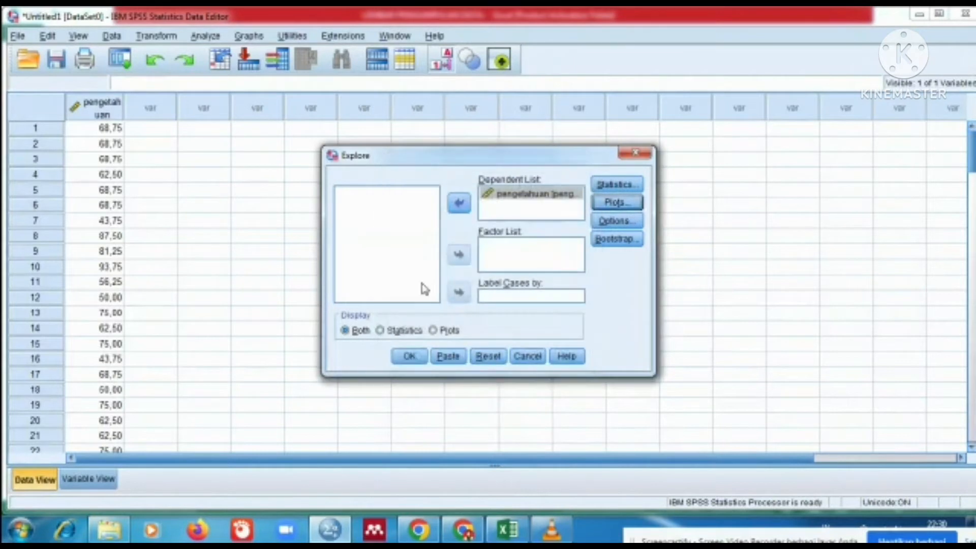
{"action": "left_click", "coordinate": [418, 357]}
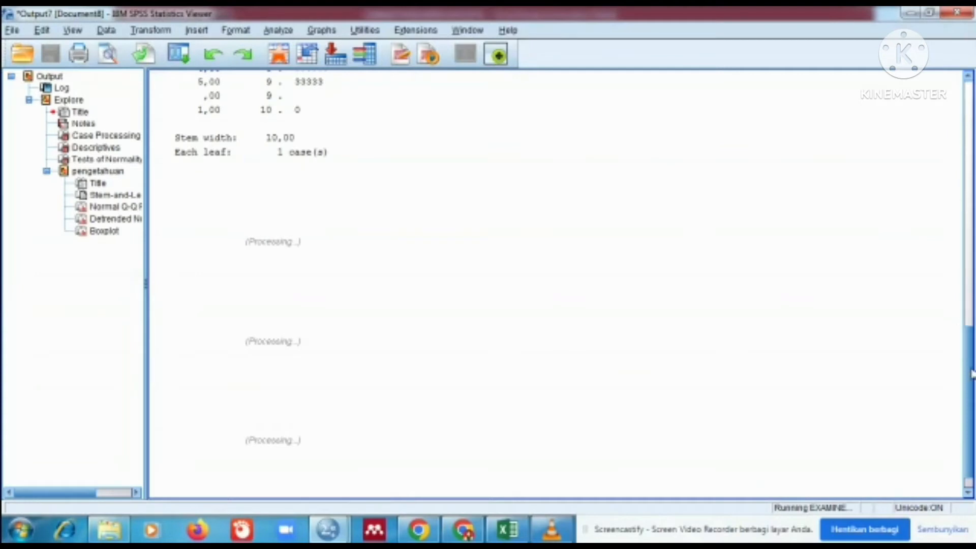
{"action": "left_click_drag", "start_coordinate": [970, 343], "coordinate": [971, 198]}
{"action": "left_click", "coordinate": [253, 286]}
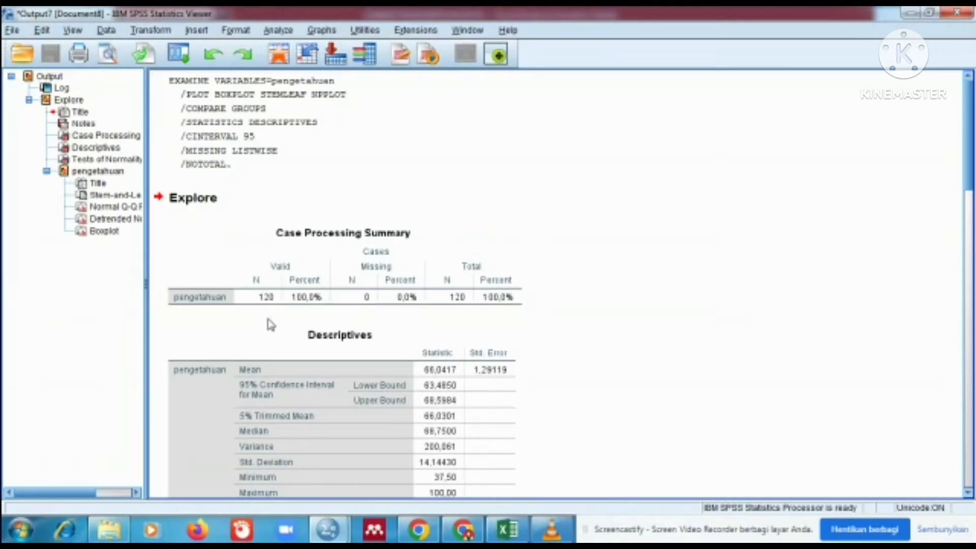
{"action": "left_click_drag", "start_coordinate": [971, 158], "coordinate": [971, 232]}
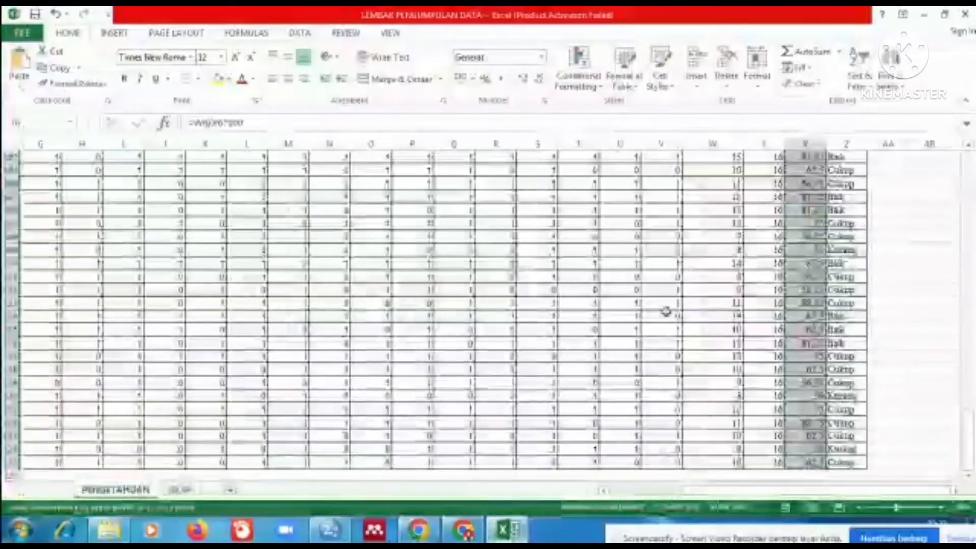
Copy the % Skor values in Y6 to Y125 of the Excel SIKAP sheet into the first column of the empty SPSS dataset
{"action": "scroll", "coordinate": [915, 424], "scroll_direction": "up", "scroll_amount": 15}
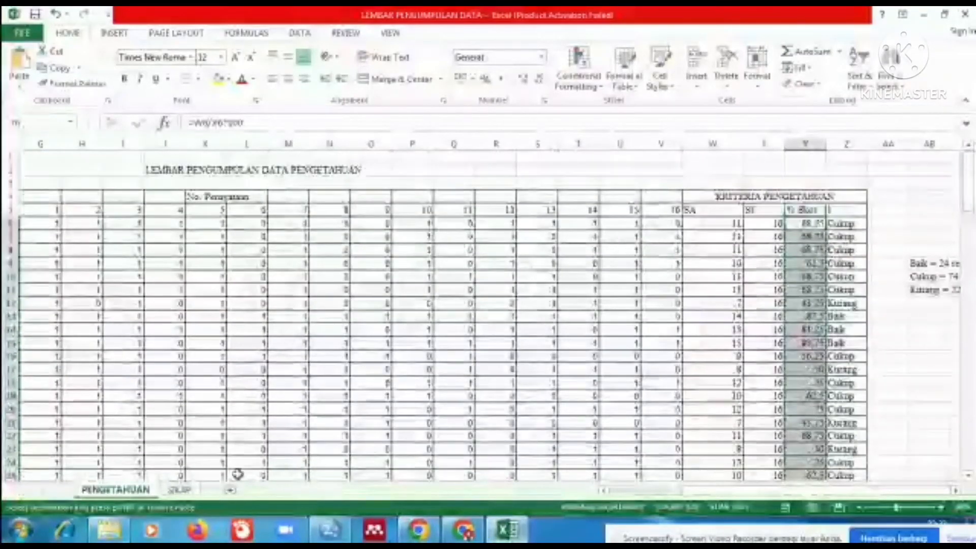
{"action": "left_click", "coordinate": [182, 494]}
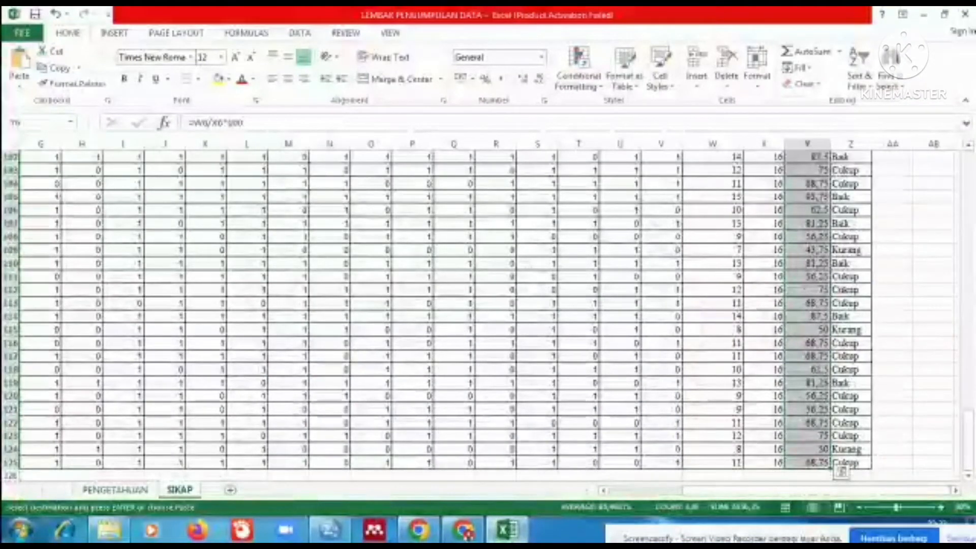
{"action": "scroll", "coordinate": [970, 425], "scroll_direction": "up", "scroll_amount": 20}
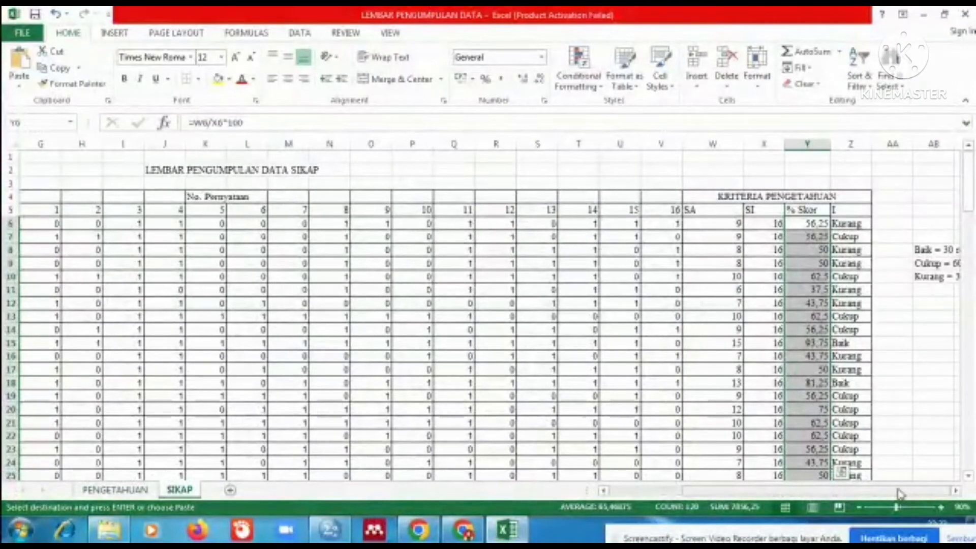
{"action": "left_click_drag", "start_coordinate": [898, 493], "coordinate": [836, 493]}
{"action": "left_click_drag", "start_coordinate": [970, 178], "coordinate": [970, 438]}
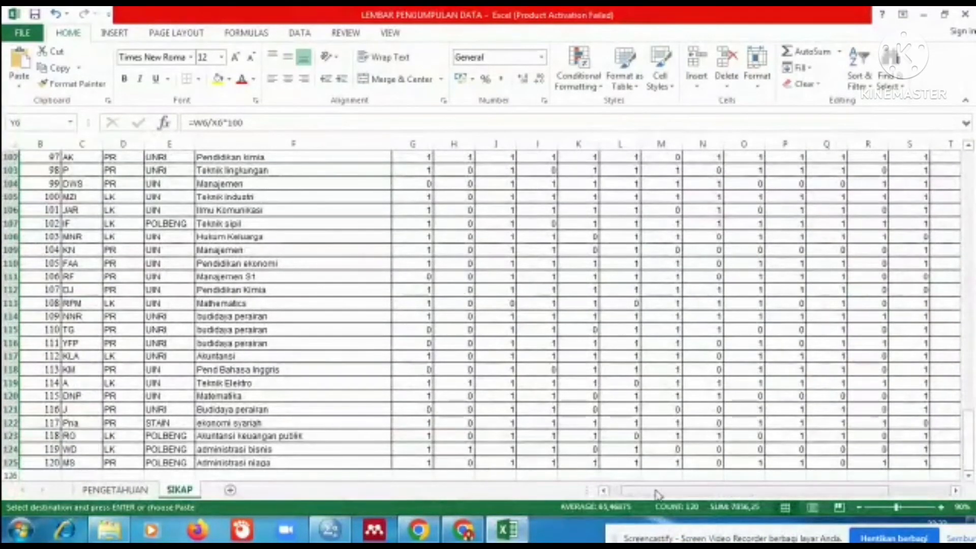
{"action": "left_click_drag", "start_coordinate": [658, 492], "coordinate": [749, 501]}
{"action": "left_click_drag", "start_coordinate": [970, 438], "coordinate": [962, 183]}
{"action": "left_click_drag", "start_coordinate": [807, 184], "coordinate": [818, 448]}
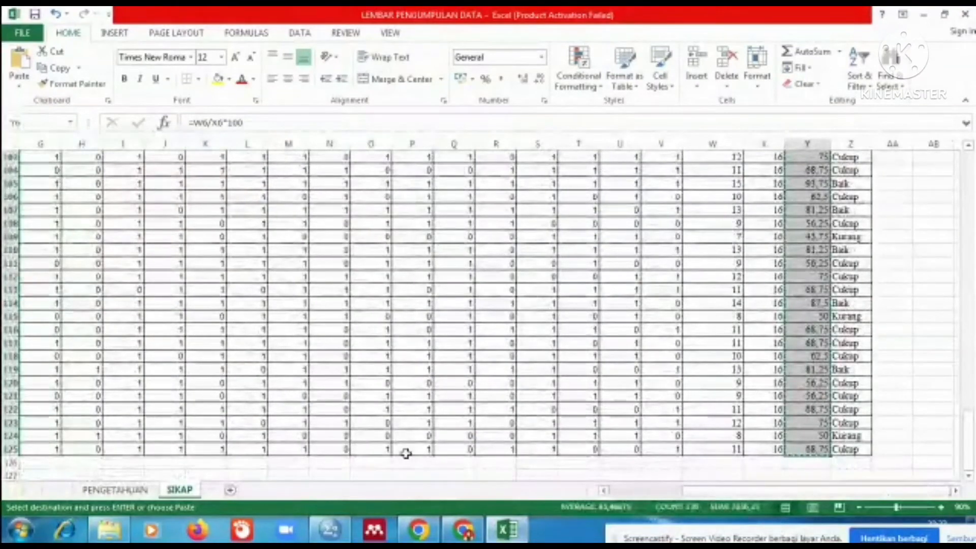
{"action": "left_click", "coordinate": [329, 530]}
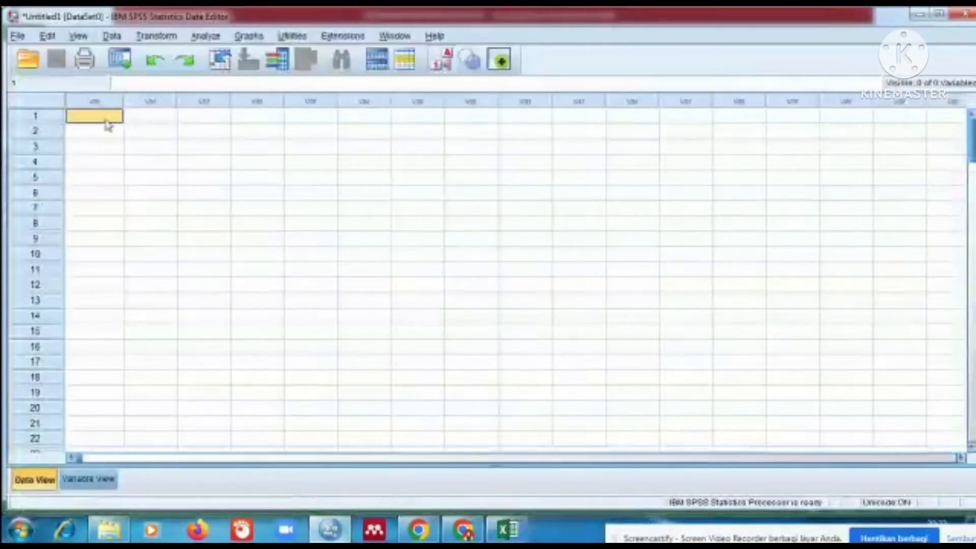
{"action": "key", "text": "ctrl+v"}
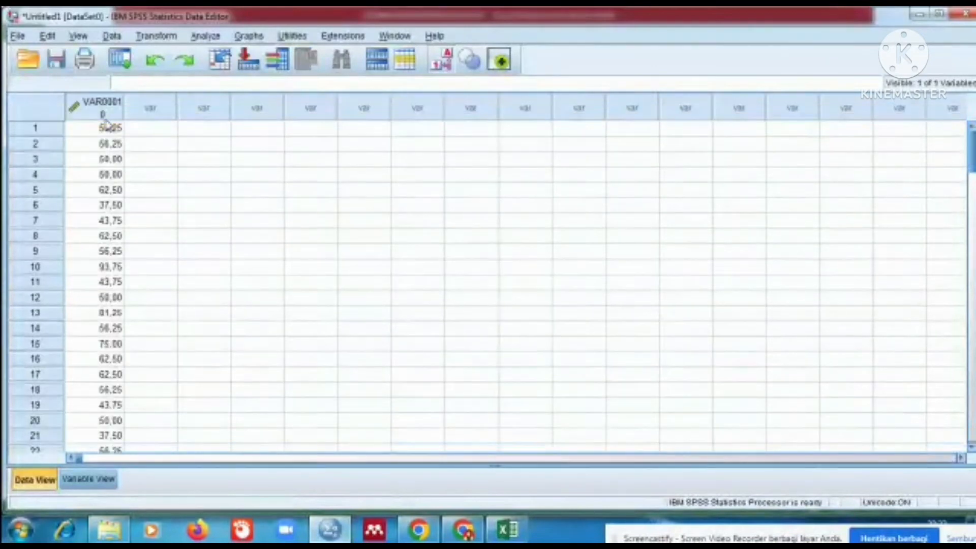
Define the pasted variable with the name sikap, the label sikap and the measurement level Scale
{"action": "left_click", "coordinate": [103, 480]}
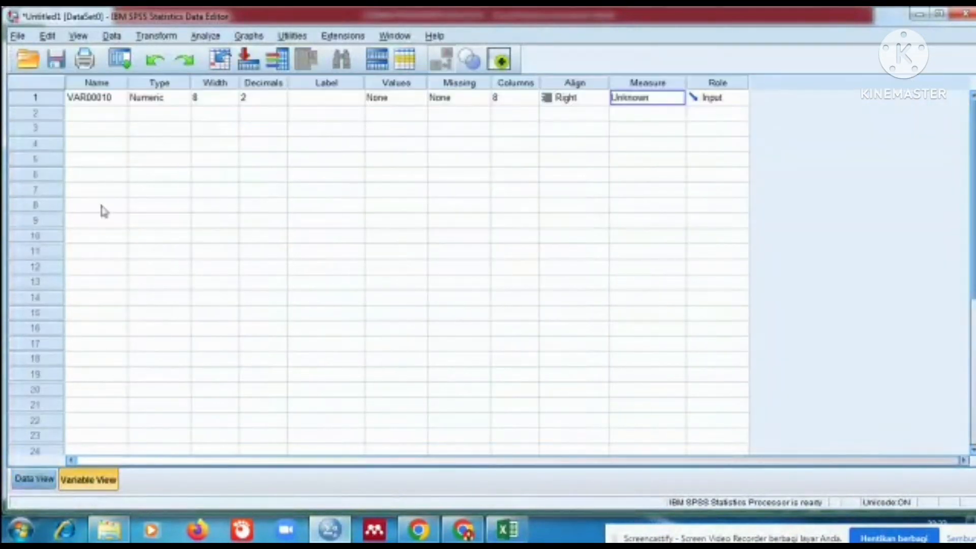
{"action": "left_click", "coordinate": [115, 99]}
{"action": "type", "text": "sikap"}
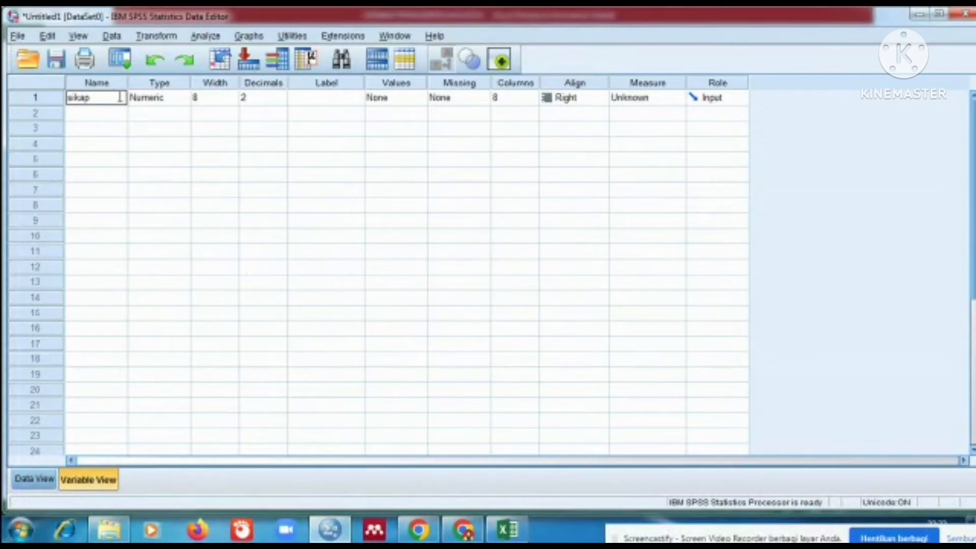
{"action": "left_click", "coordinate": [347, 95]}
{"action": "type", "text": "sikap"}
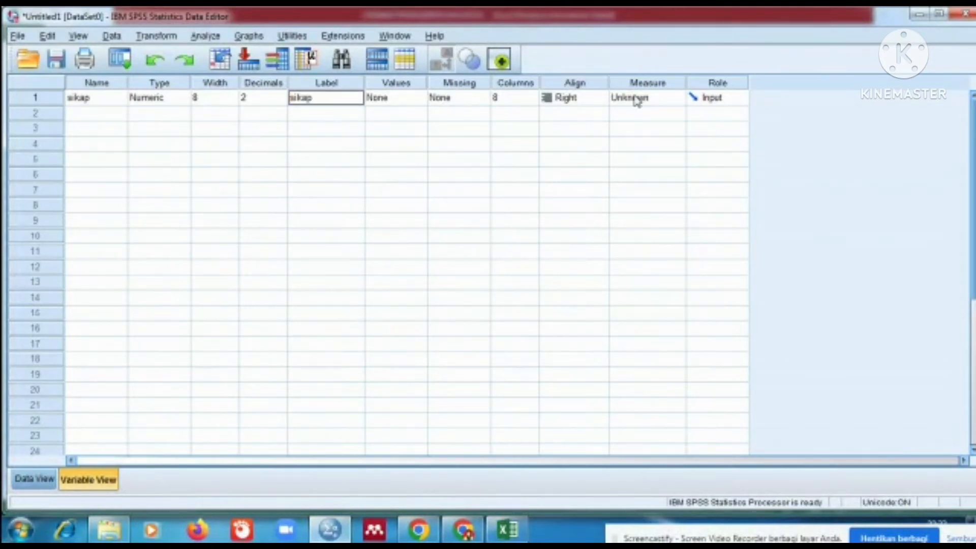
{"action": "left_click", "coordinate": [649, 99]}
{"action": "left_click", "coordinate": [648, 112]}
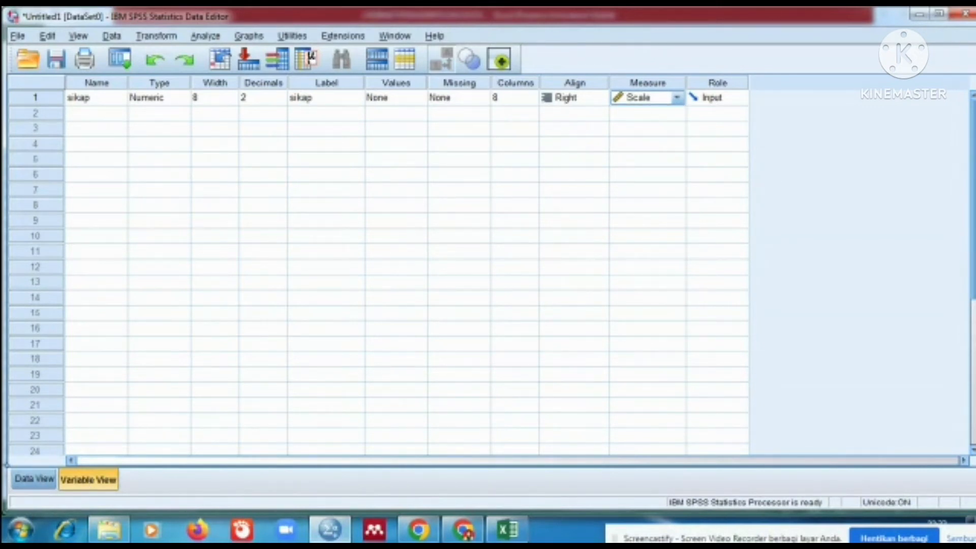
Set up a descriptive Explore analysis of the dataset with sikap as the dependent variable
{"action": "left_click", "coordinate": [34, 478]}
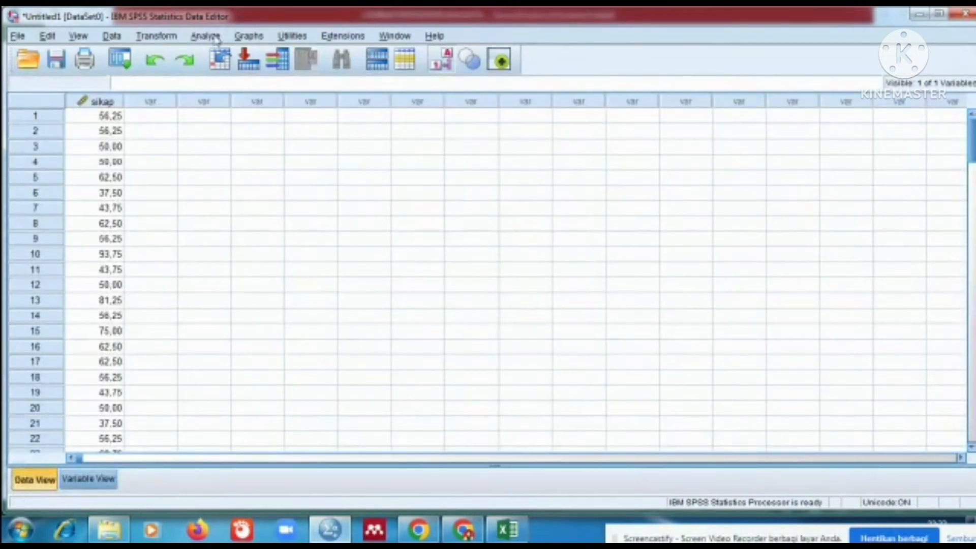
{"action": "left_click", "coordinate": [206, 36]}
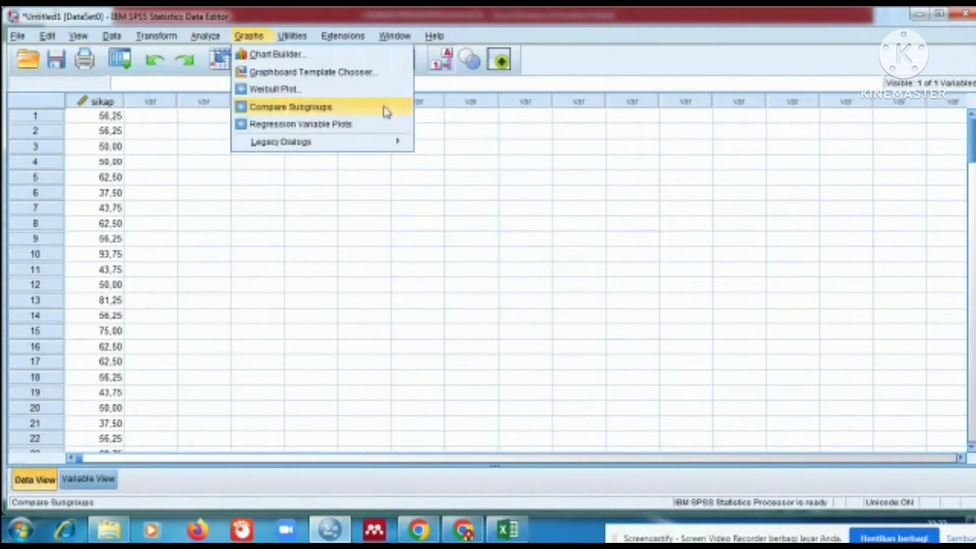
{"action": "mouse_move", "coordinate": [336, 71]}
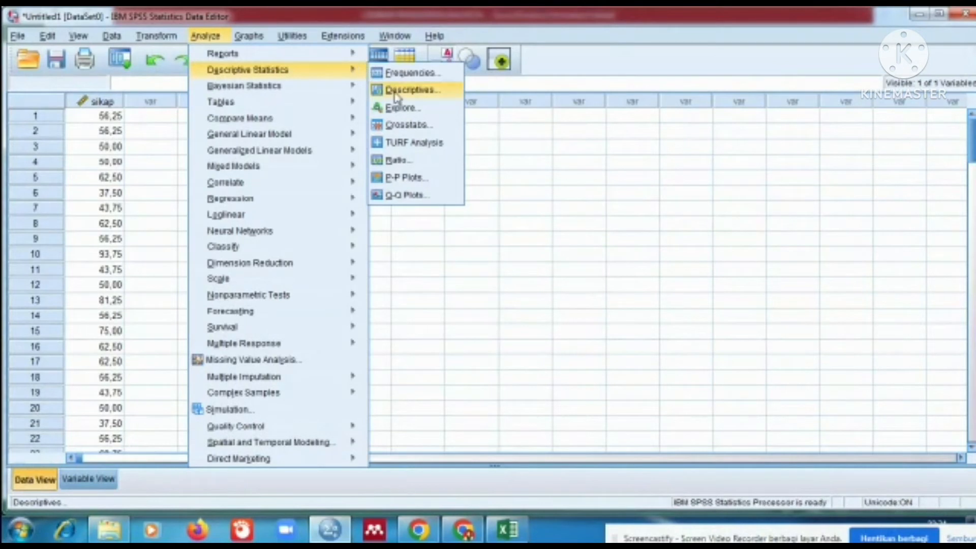
{"action": "left_click", "coordinate": [402, 108]}
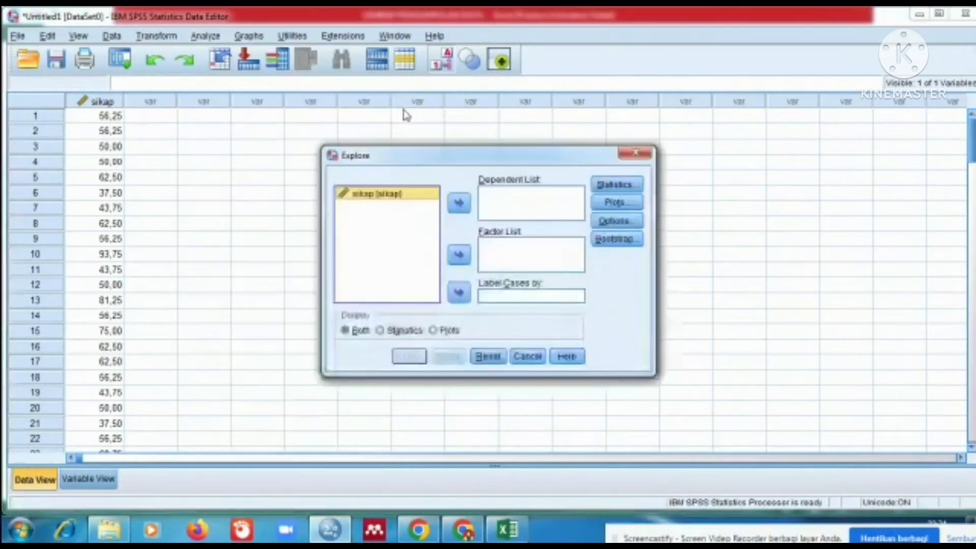
{"action": "left_click", "coordinate": [459, 203]}
Run the sikap Explore analysis with normality plots with tests enabled and examine the Descriptives and Tests of Normality tables
{"action": "left_click", "coordinate": [615, 202]}
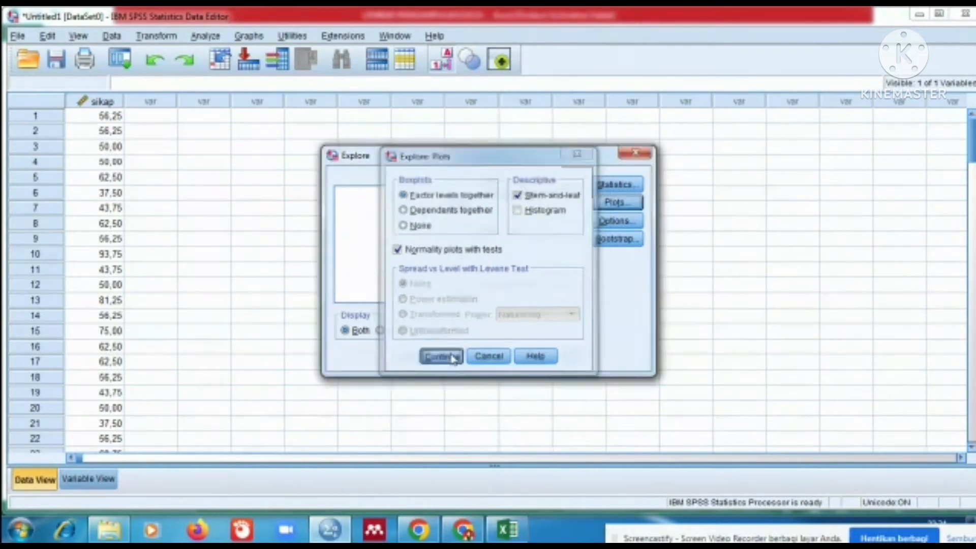
{"action": "left_click", "coordinate": [452, 358]}
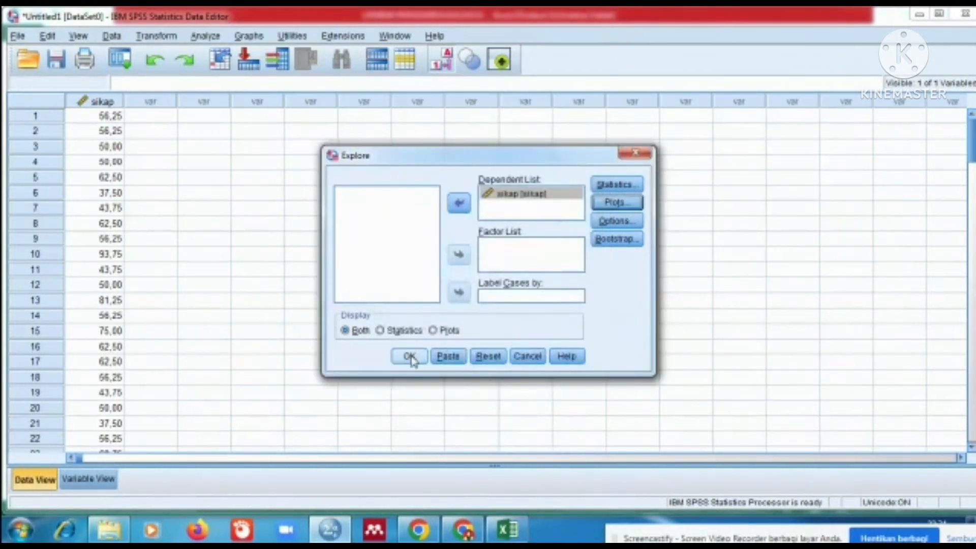
{"action": "left_click", "coordinate": [410, 357]}
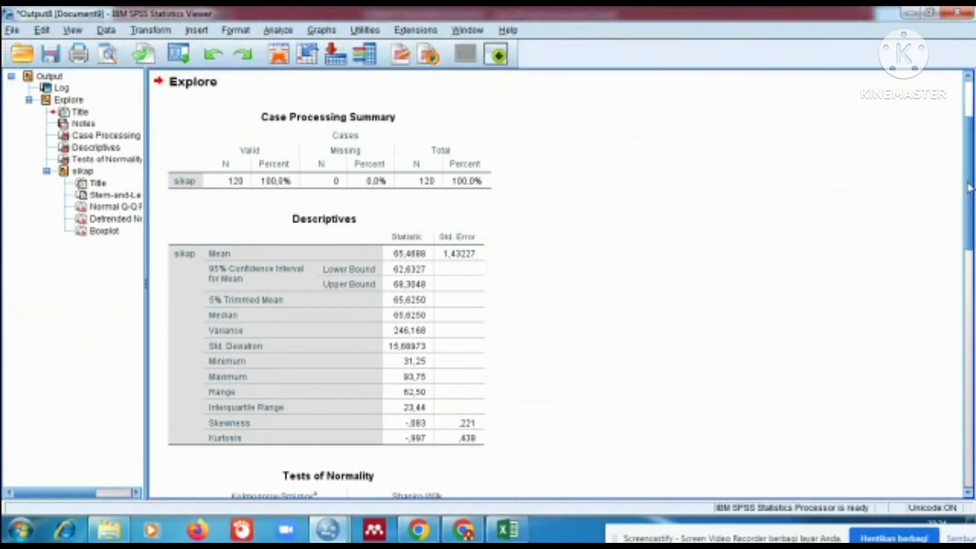
{"action": "left_click_drag", "start_coordinate": [971, 188], "coordinate": [971, 249]}
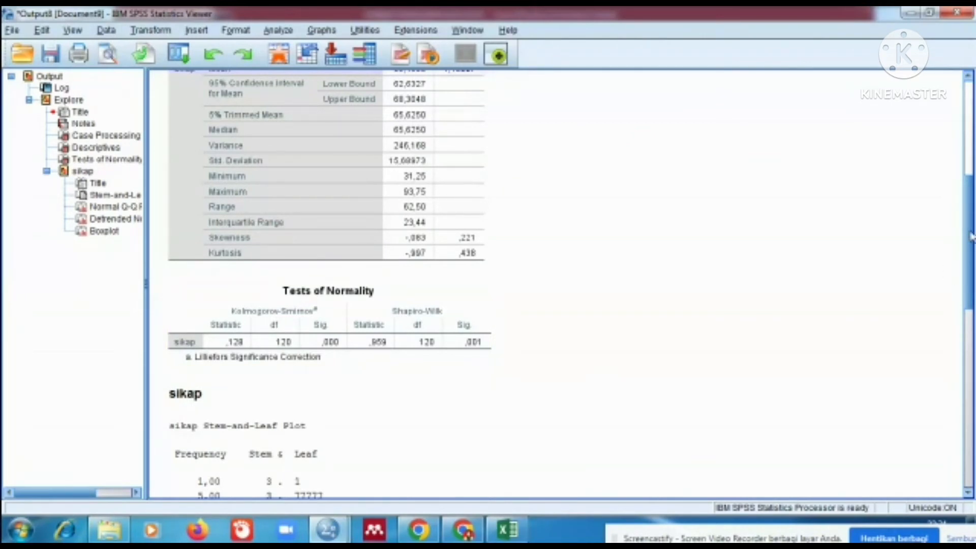
{"action": "scroll", "coordinate": [966, 228], "scroll_direction": "up", "scroll_amount": 3}
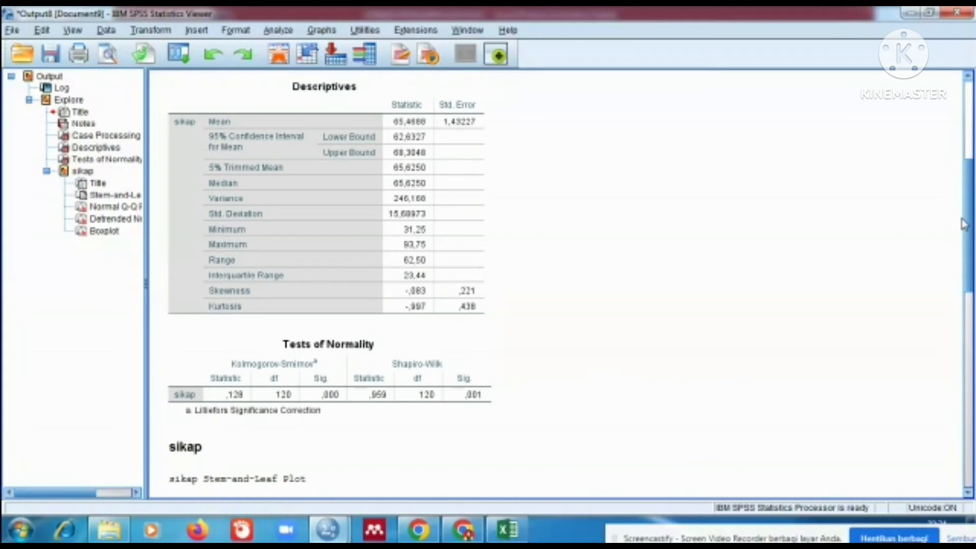
{"action": "scroll", "coordinate": [964, 224], "scroll_direction": "up", "scroll_amount": 1}
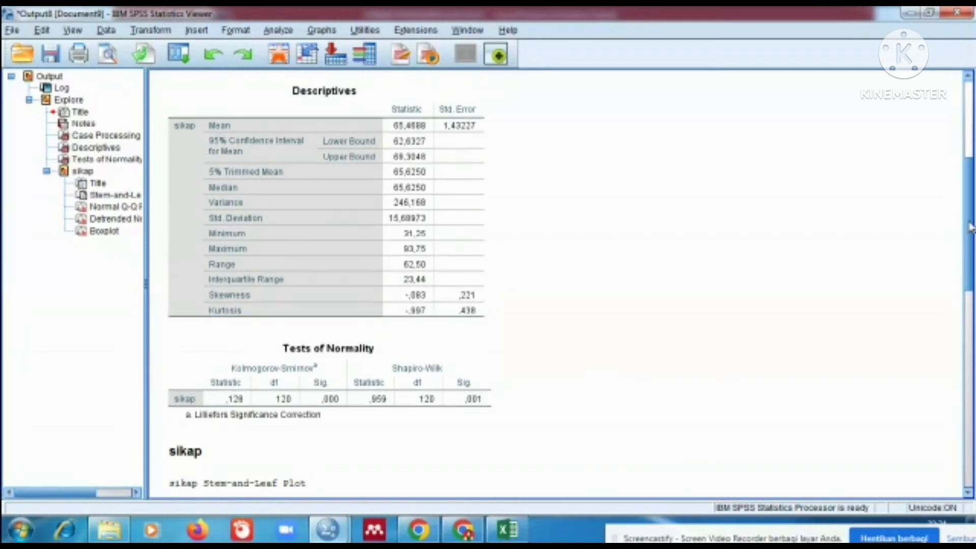
{"action": "left_click_drag", "start_coordinate": [970, 224], "coordinate": [971, 227]}
{"action": "scroll", "coordinate": [968, 233], "scroll_direction": "up", "scroll_amount": 1}
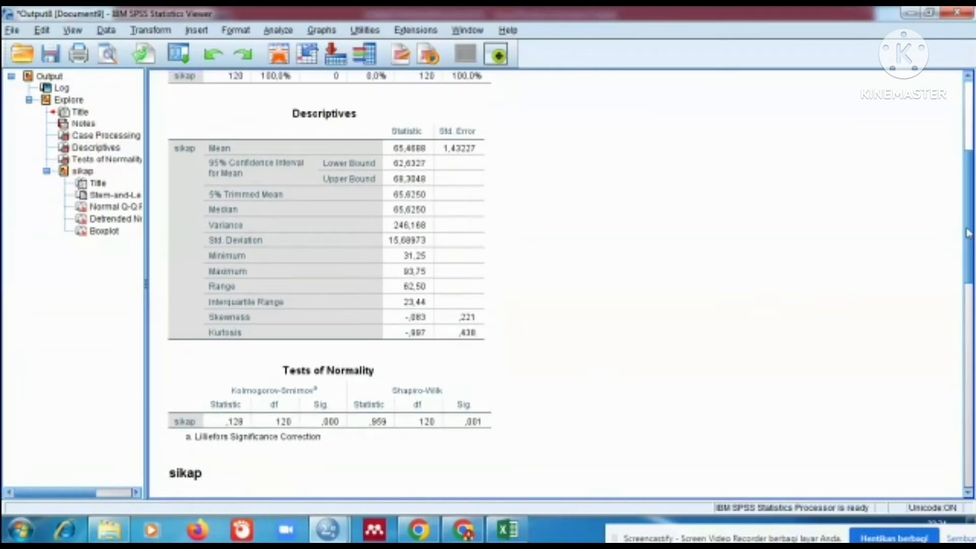